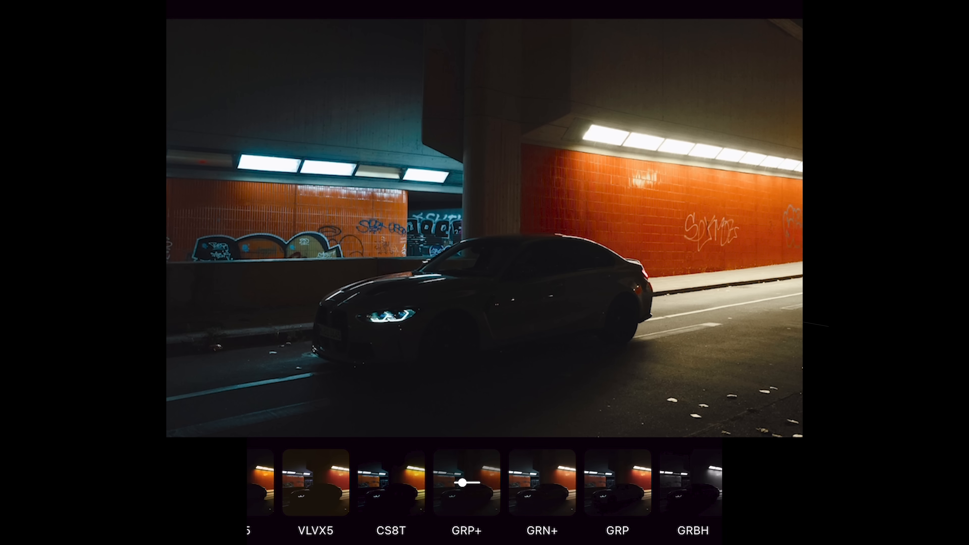
- Preview the TO1, TO2, TO3 and neighbouring filters on the dark underpass car photo
left_click(448, 482)
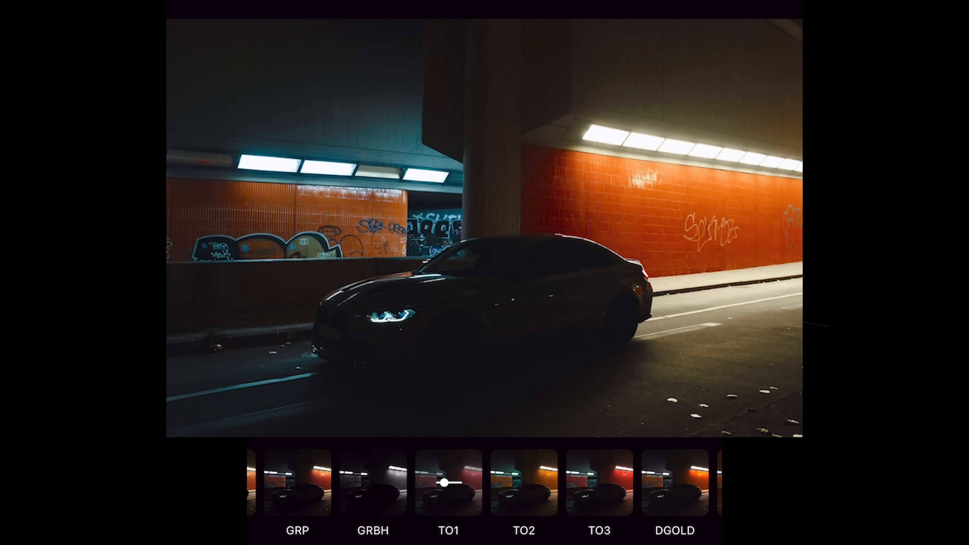
left_click(524, 483)
left_click(599, 483)
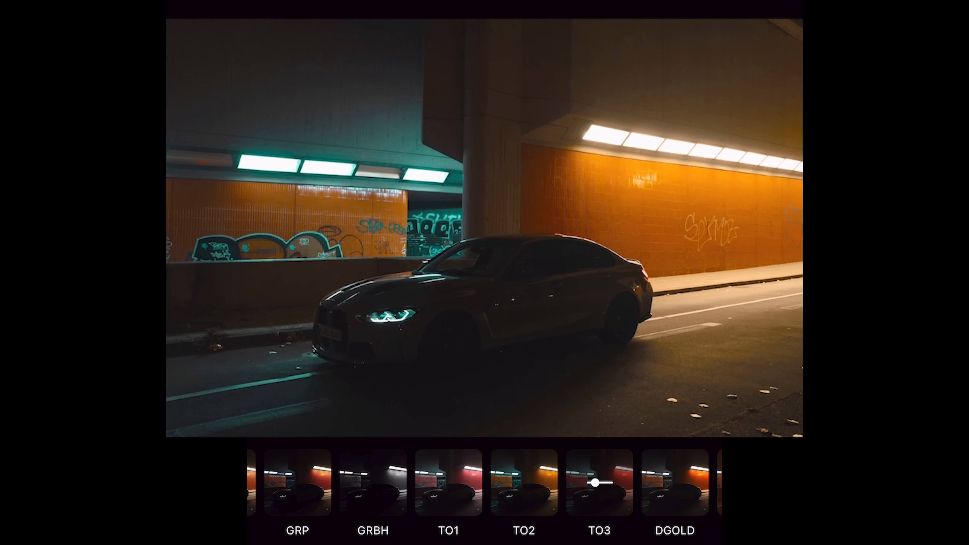
scroll(485, 483, "right", 2)
left_click(593, 482)
left_click(612, 483)
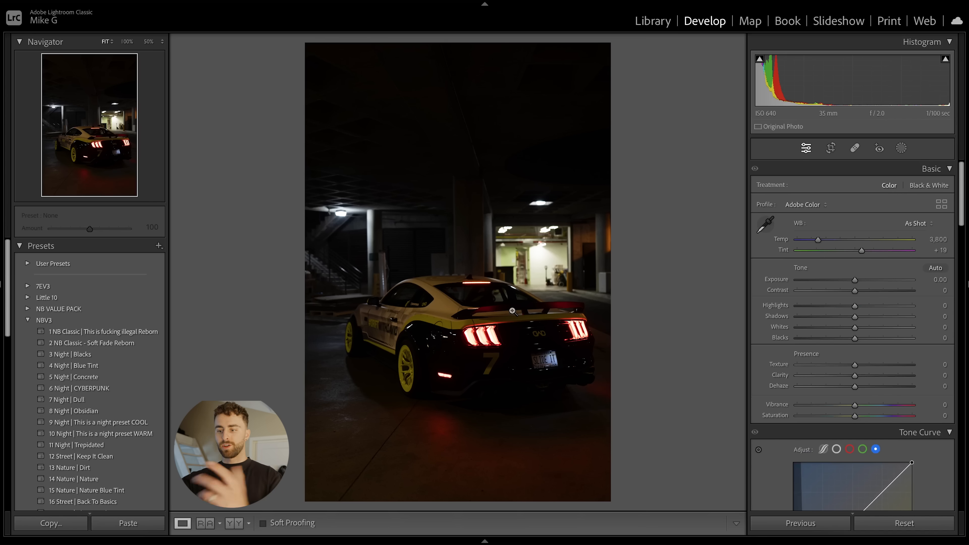
- Crop the photo tighter around the car, keeping the original aspect ratio, and reposition the frame
key("r")
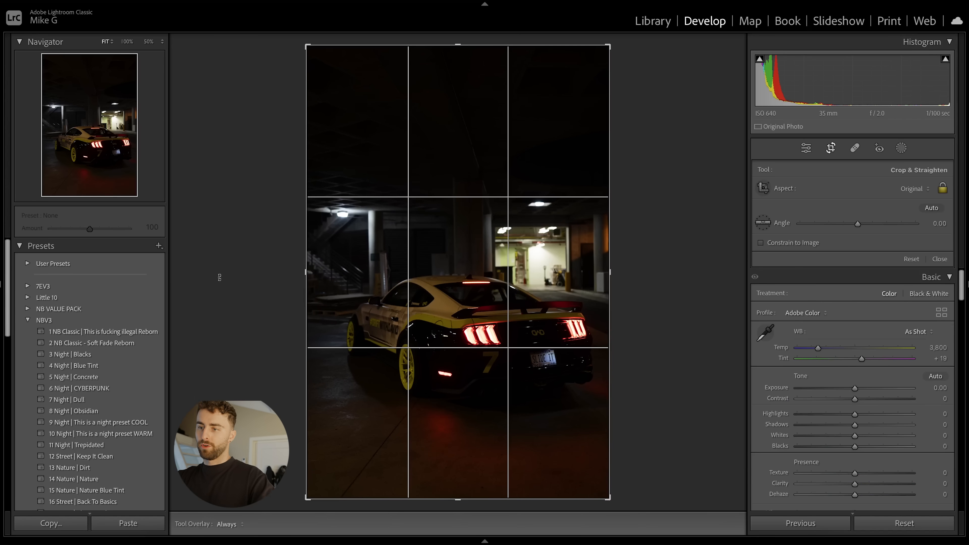
left_click_drag(611, 367, 595, 367)
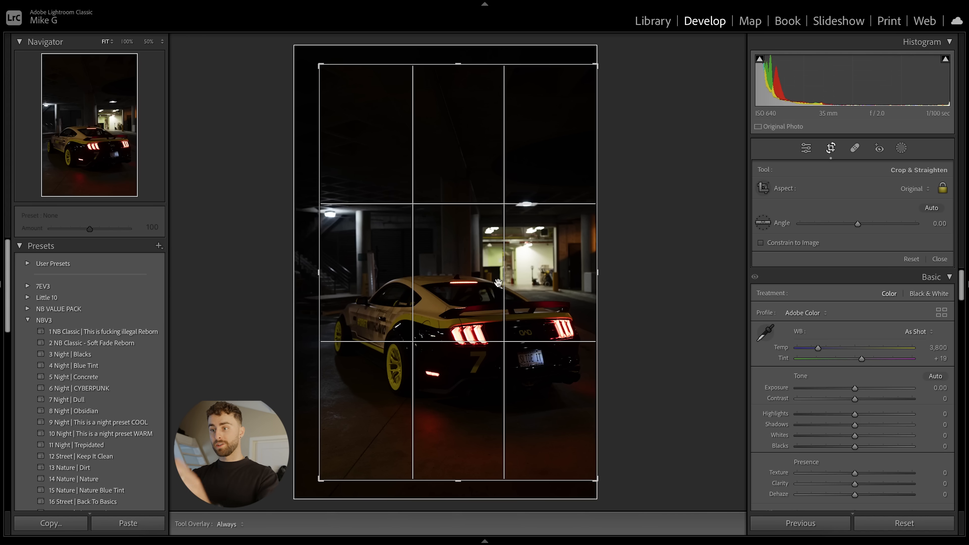
left_click_drag(370, 261, 371, 250)
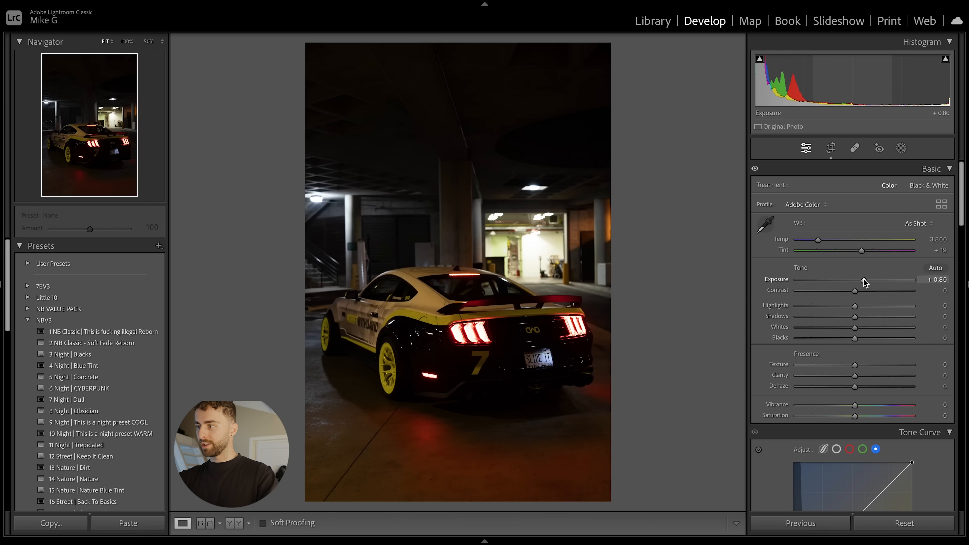
- Set exposure to +1.25, contrast -14, highlights -29, shadows +41, whites +30, blacks +16 and texture +34
left_click_drag(863, 279, 843, 290)
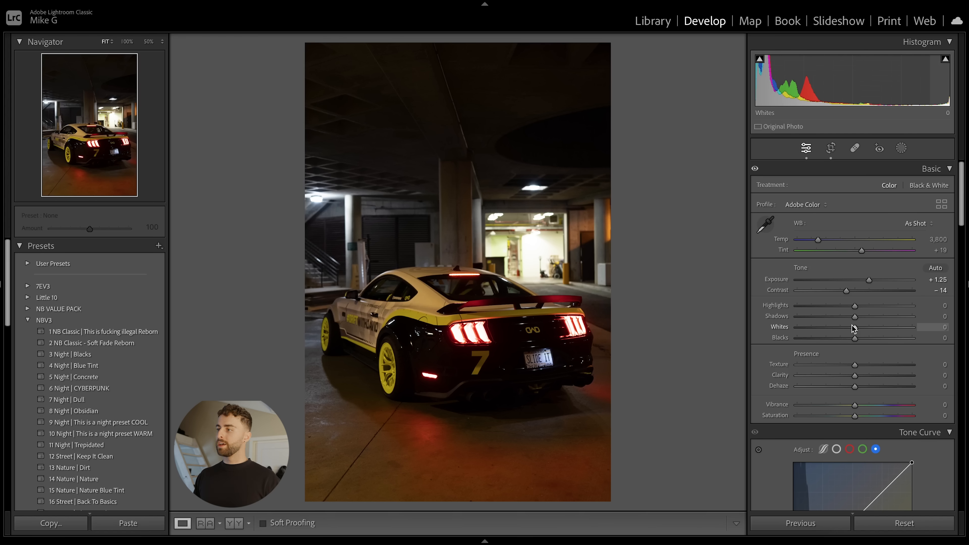
left_click_drag(855, 305, 823, 307)
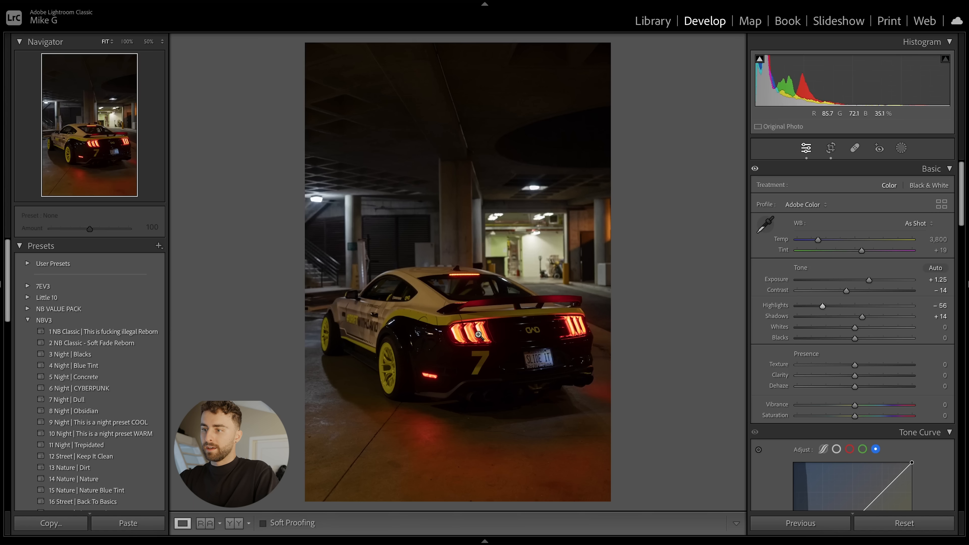
key("z")
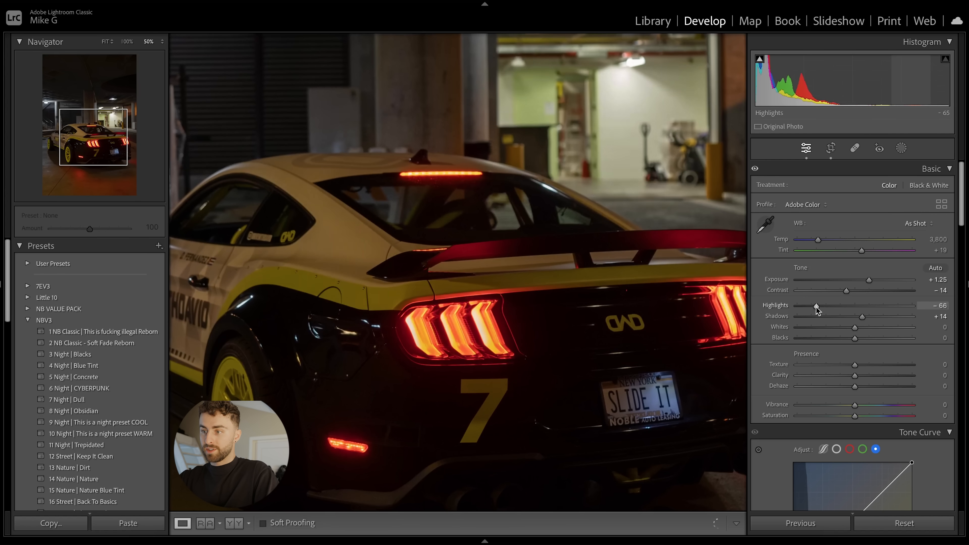
left_click_drag(822, 306, 837, 302)
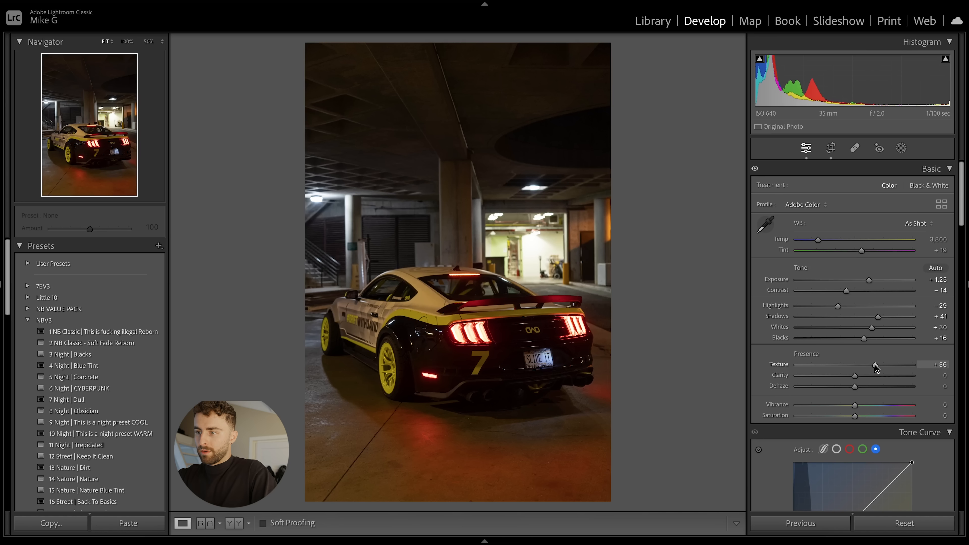
left_click_drag(876, 367, 874, 369)
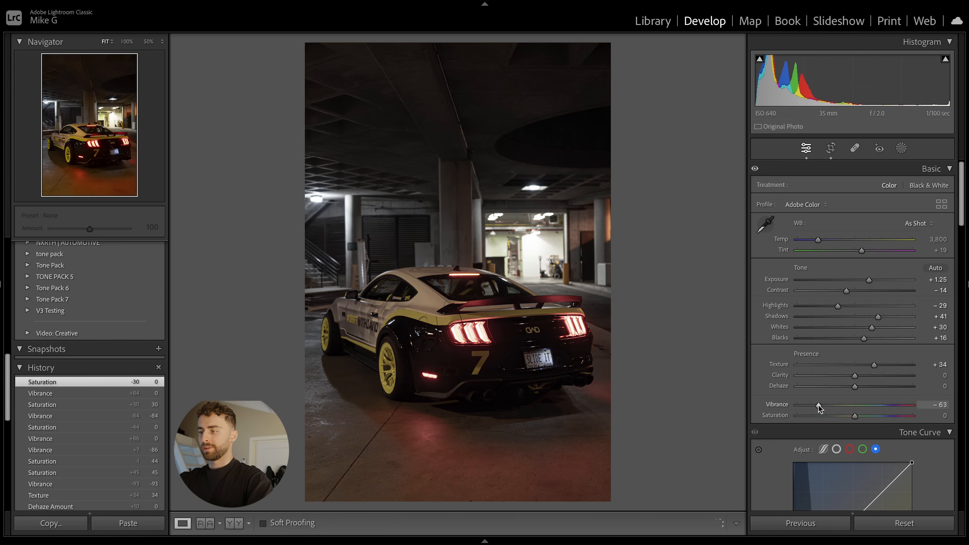
- Balance the photo's color intensity by setting vibrance to -87 and saturation to +36
left_click_drag(818, 404, 867, 416)
left_click_drag(803, 405, 805, 405)
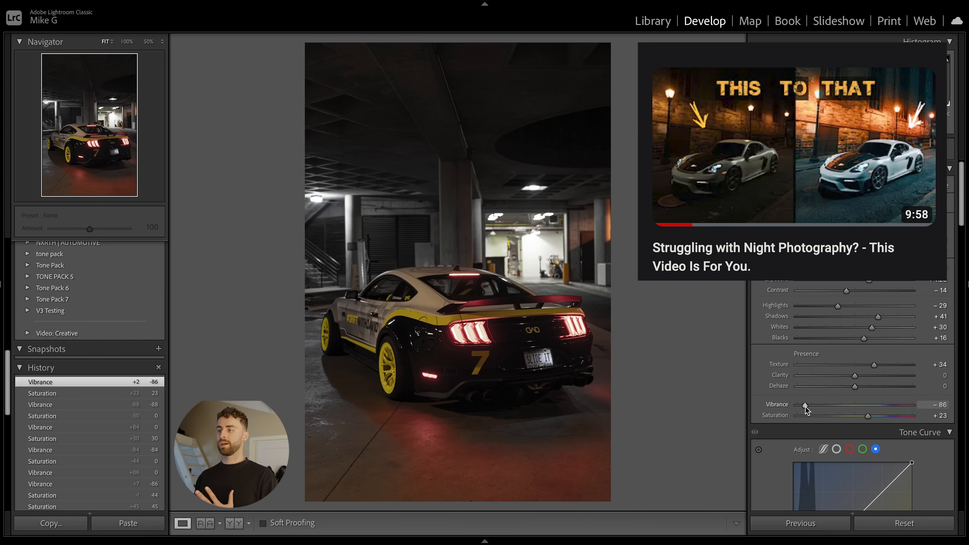
left_click_drag(804, 406, 808, 407)
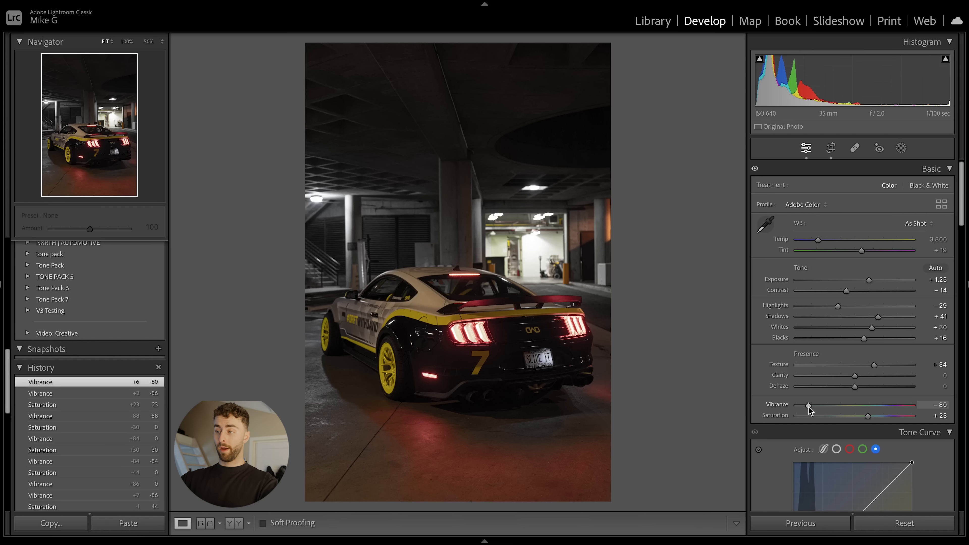
left_click_drag(808, 407, 802, 406)
left_click_drag(879, 417, 875, 417)
left_click_drag(810, 404, 803, 406)
- Pull the red channel's tone curve down in the darker midtones and raise the blue channel's black point to output 8
scroll(803, 401, "down", 5)
left_click(850, 286)
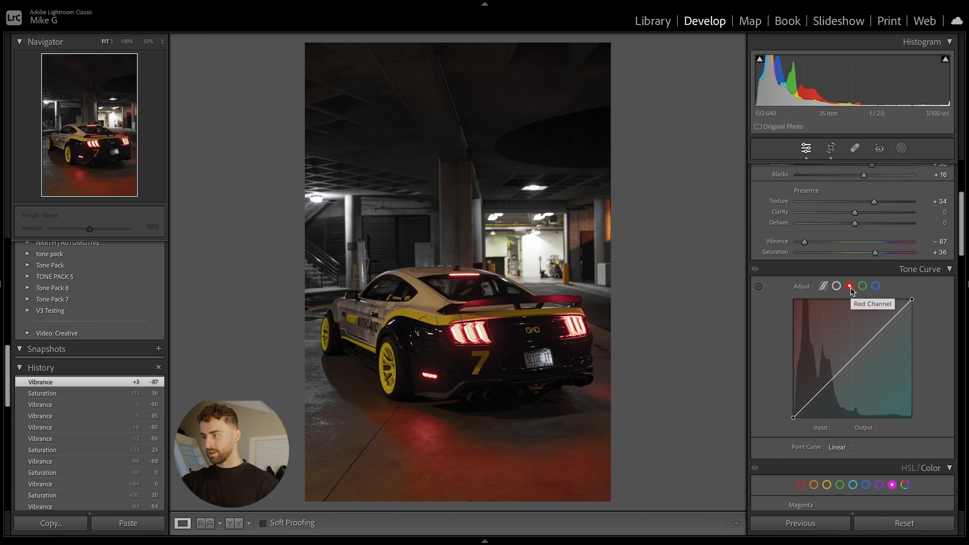
left_click_drag(835, 375, 836, 382)
left_click(875, 286)
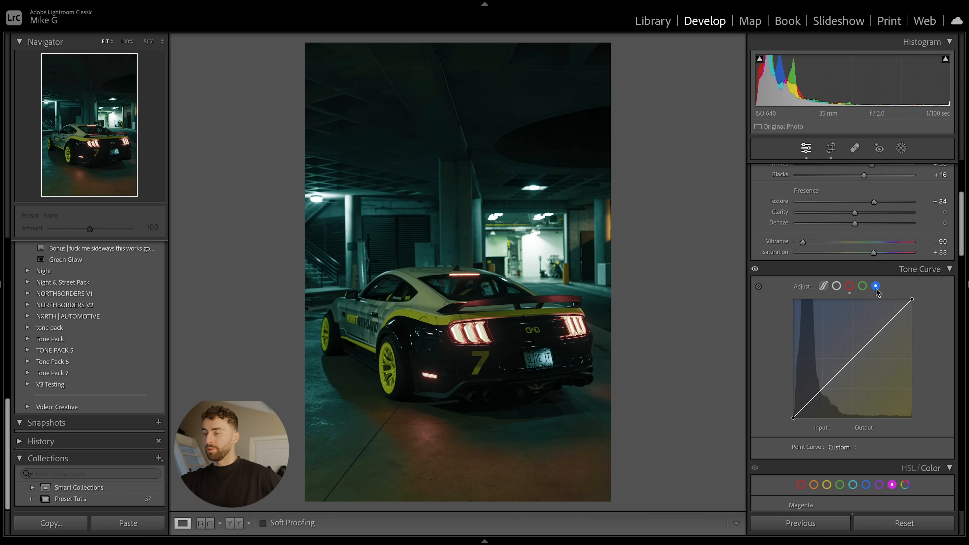
left_click_drag(794, 415, 793, 417)
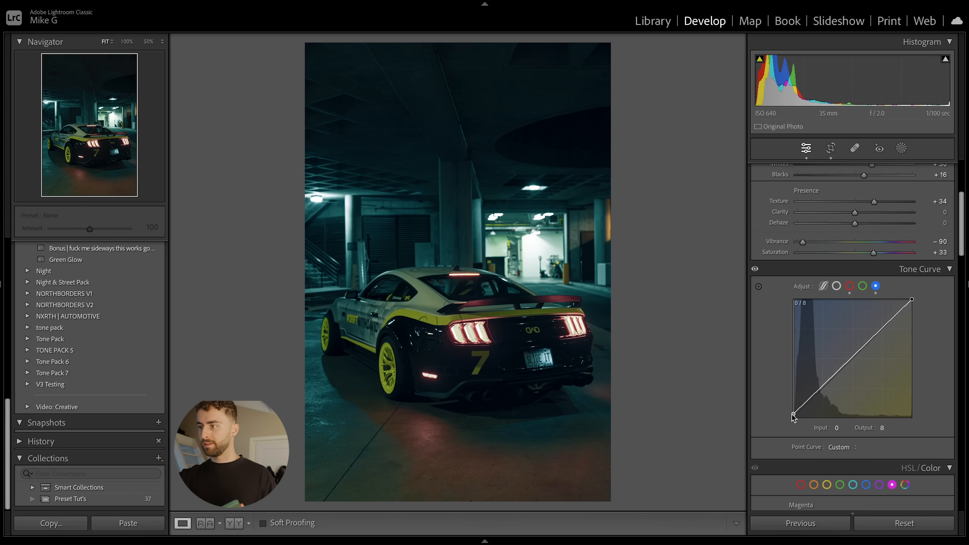
- Shape the main point curve into a gentle S with a lifted black point, a shadow point near 70/64 and a highlight point at 183/195
left_click(836, 286)
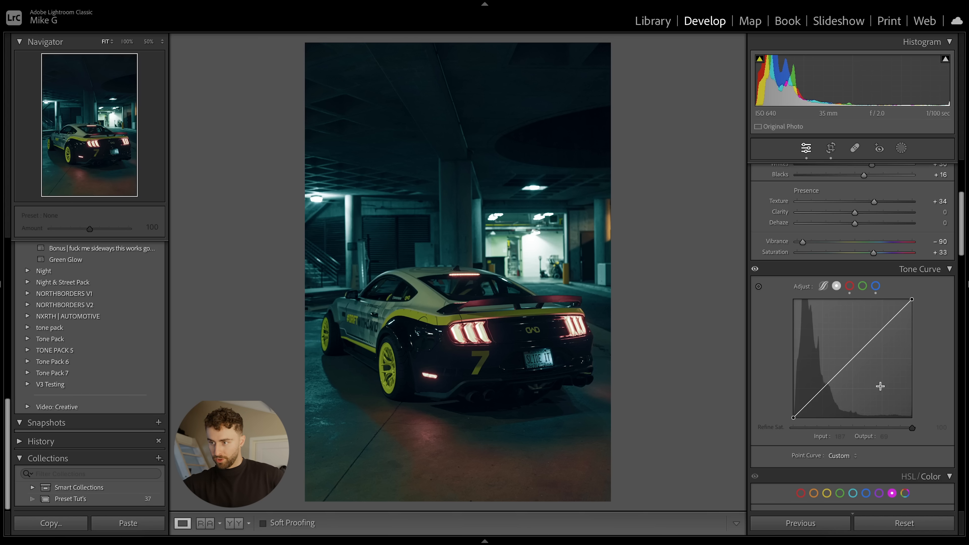
left_click_drag(793, 417, 797, 413)
left_click_drag(825, 384, 825, 385)
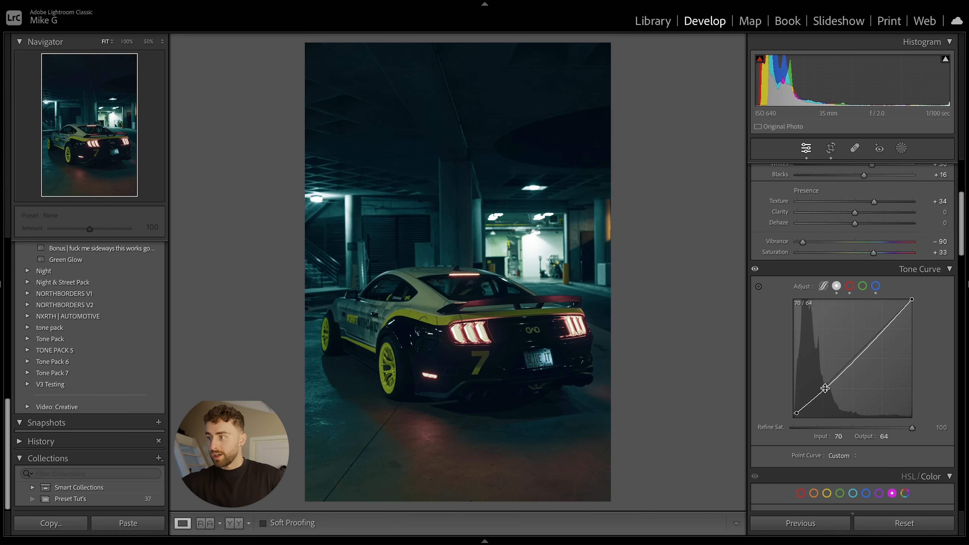
left_click(878, 332)
left_click_drag(878, 332, 878, 327)
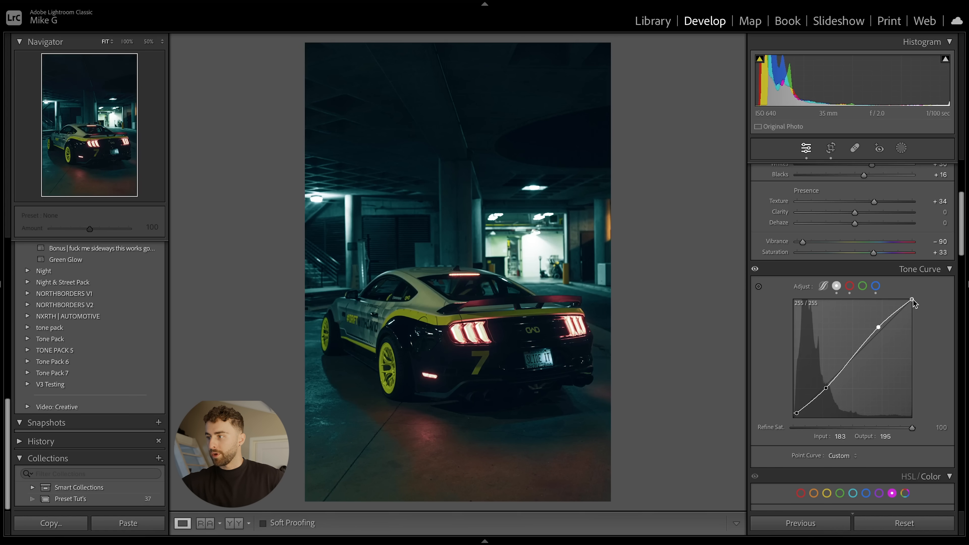
left_click_drag(911, 299, 919, 304)
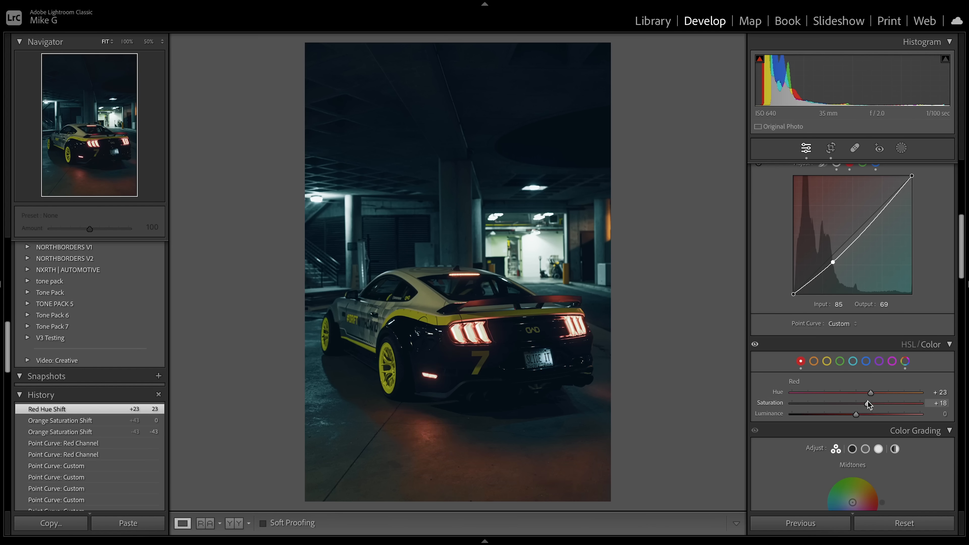
- Set the red saturation to +43, and the orange hue to -20, saturation to -46 and luminance to +20
mouse_move(853, 394)
left_mouse_down()
mouse_move(863, 395)
mouse_move(840, 396)
left_mouse_up()
mouse_move(856, 404)
left_mouse_down()
mouse_move(827, 403)
mouse_move(868, 414)
left_mouse_up()
- Set the yellow hue to -5, saturation to -22 and luminance to +72 in the color mixer
left_click(827, 361)
left_click_drag(856, 395, 845, 404)
left_click_drag(856, 415, 893, 415)
left_click_drag(846, 403, 843, 403)
left_click_drag(894, 415, 904, 415)
- Set the green hue to -74 and saturation to -19, the blue hue to -25 and the magenta hue to +88
left_click(840, 361)
left_click_drag(856, 392, 912, 393)
left_click(865, 361)
left_click(891, 361)
- Compare the current grade with an earlier history state and return to the latest edit
scroll(101, 438, "down", 6)
left_click(101, 439)
key("super+z")
- Color grade the shadows with hue 153 and saturation 6, and the highlights with hue 4, saturation 15 and luminance +11
scroll(774, 363, "down", 5)
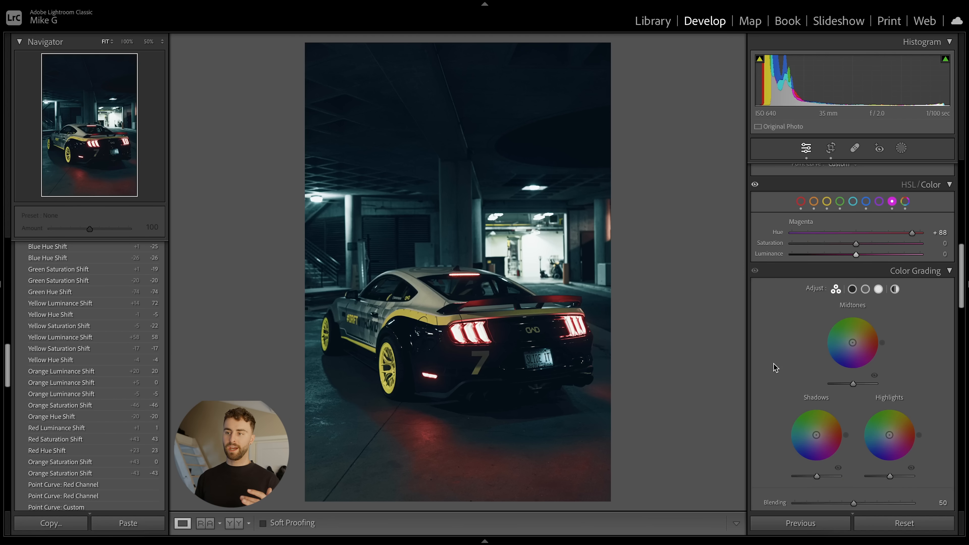
left_click_drag(816, 435, 815, 438)
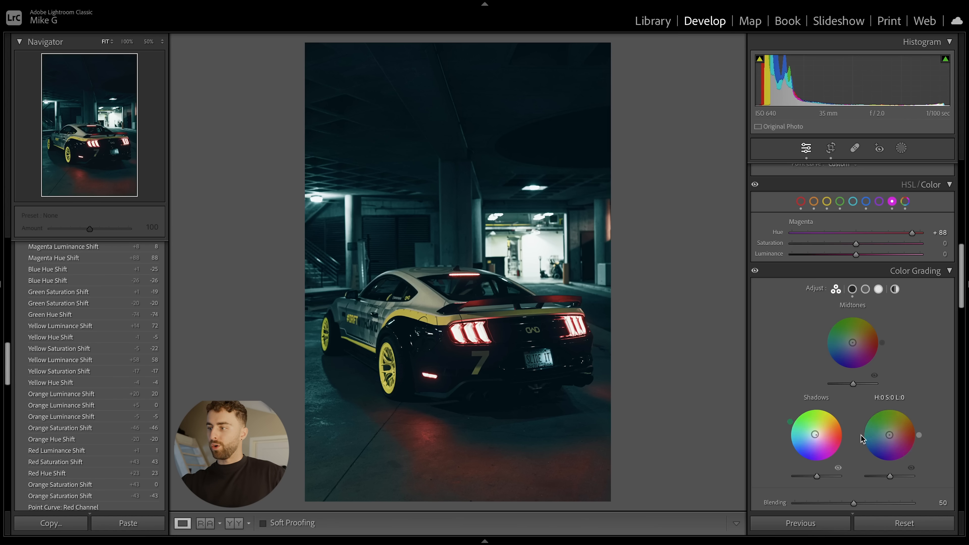
left_click(461, 331)
left_click(464, 332)
left_click_drag(892, 433, 899, 437)
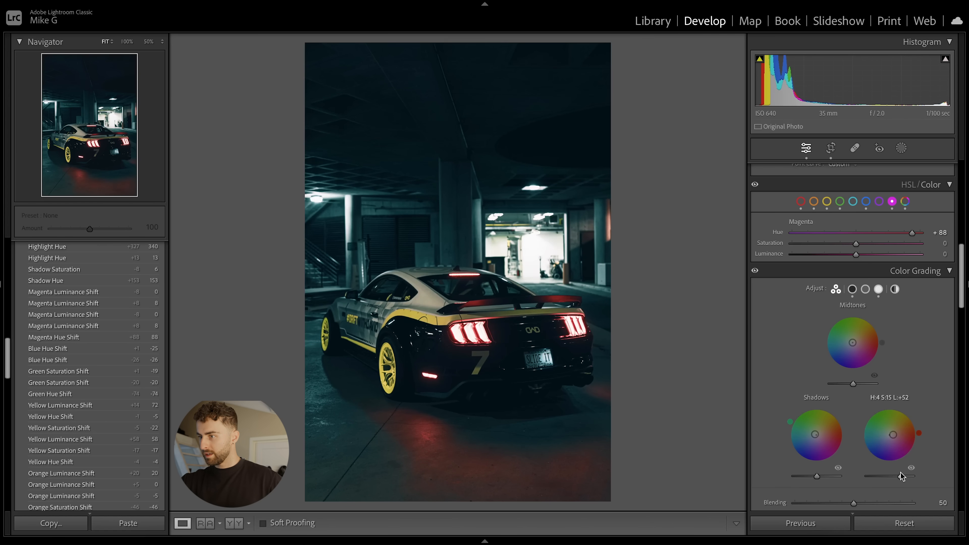
left_click_drag(899, 474, 892, 476)
- Set the green primary saturation to -18 in the camera calibration
scroll(880, 420, "down", 10)
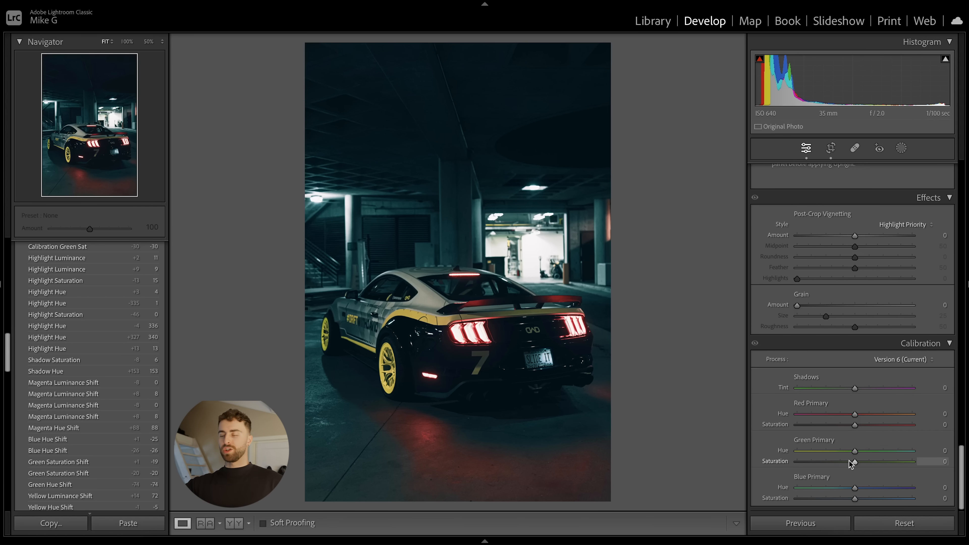
mouse_move(849, 460)
left_mouse_down()
mouse_move(833, 461)
mouse_move(843, 461)
left_mouse_up()
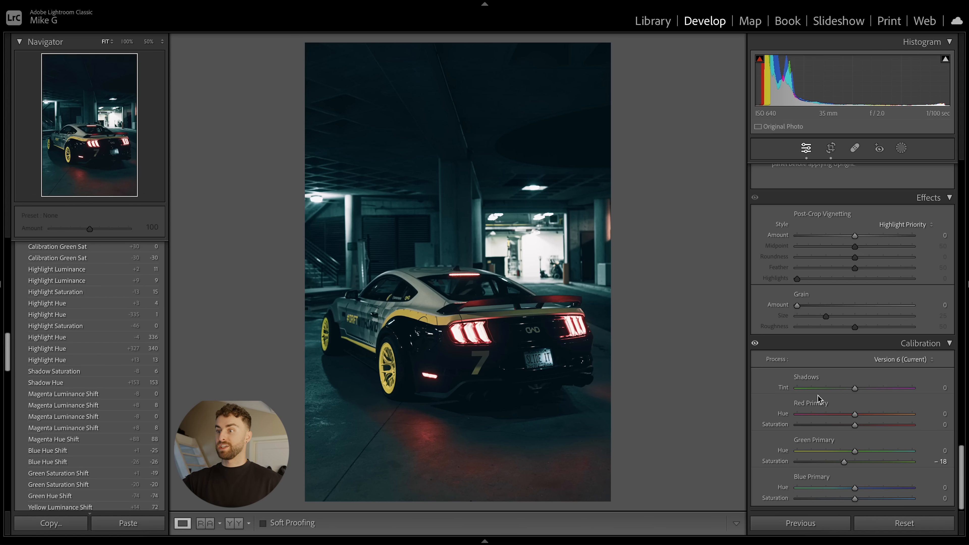
- Cool the white balance temperature to about 3.5K and set the vibrance to -78
scroll(818, 321, "up", 20)
left_click_drag(819, 241, 814, 239)
left_click_drag(814, 240, 814, 240)
left_click_drag(802, 405, 810, 406)
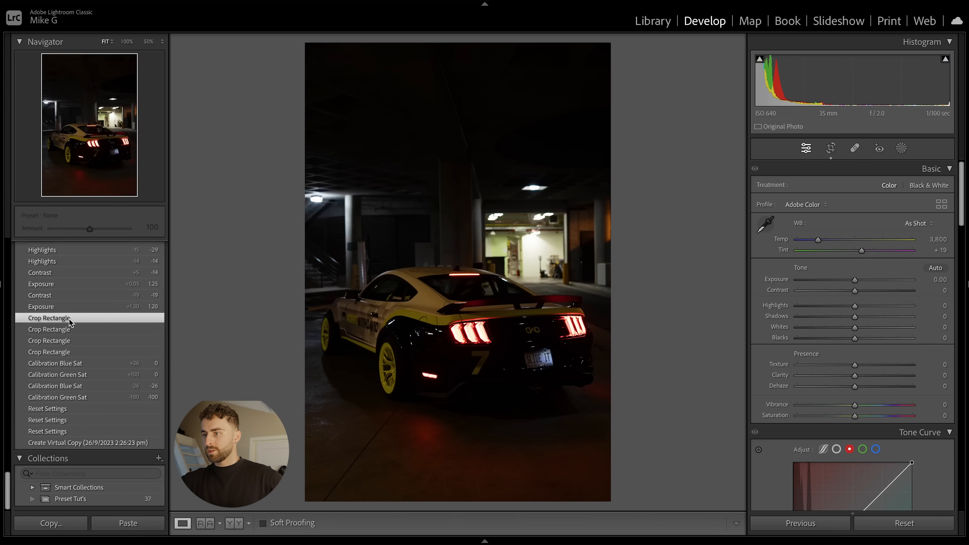
- Return to the newest history state and place a midtone point on the blue channel curve at input 90, output 93
scroll(69, 322, "up", 10)
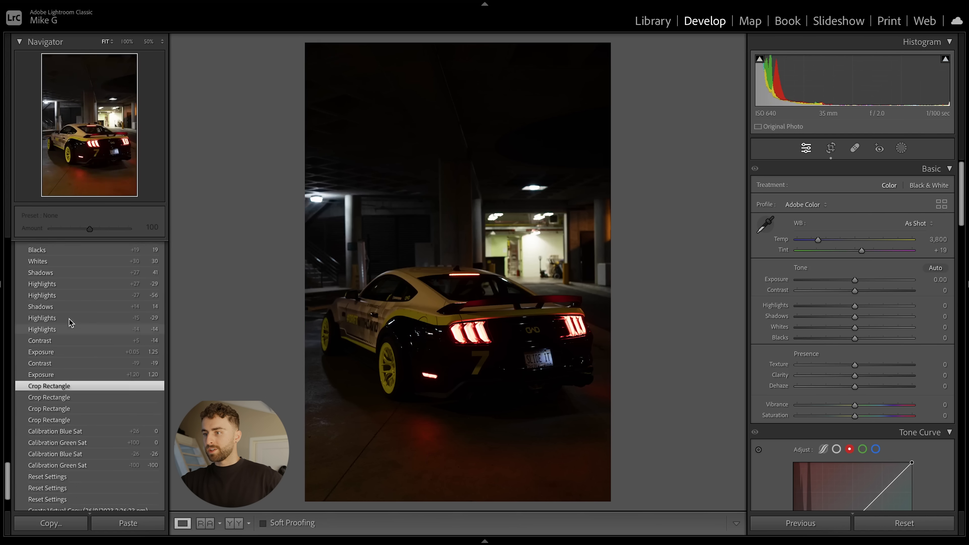
left_click(61, 293)
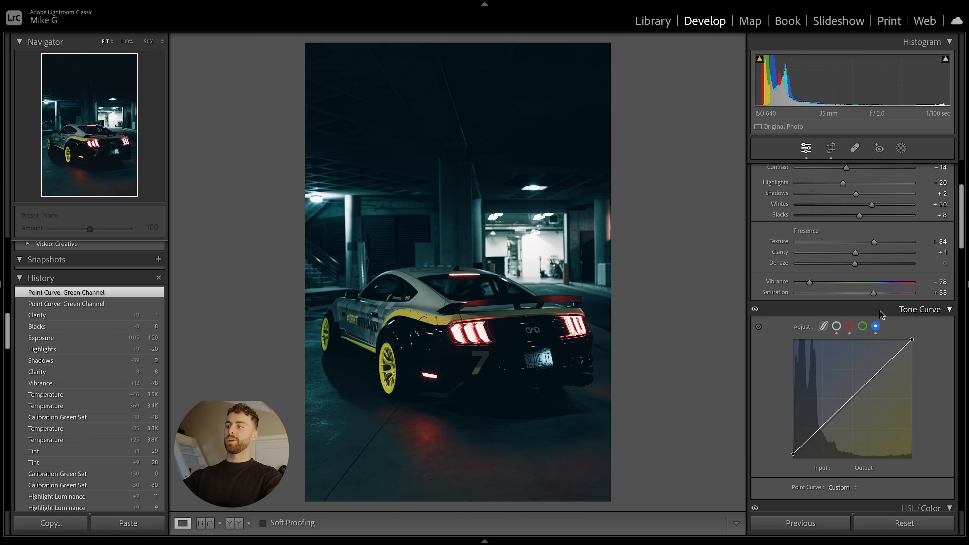
scroll(881, 314, "down", 2)
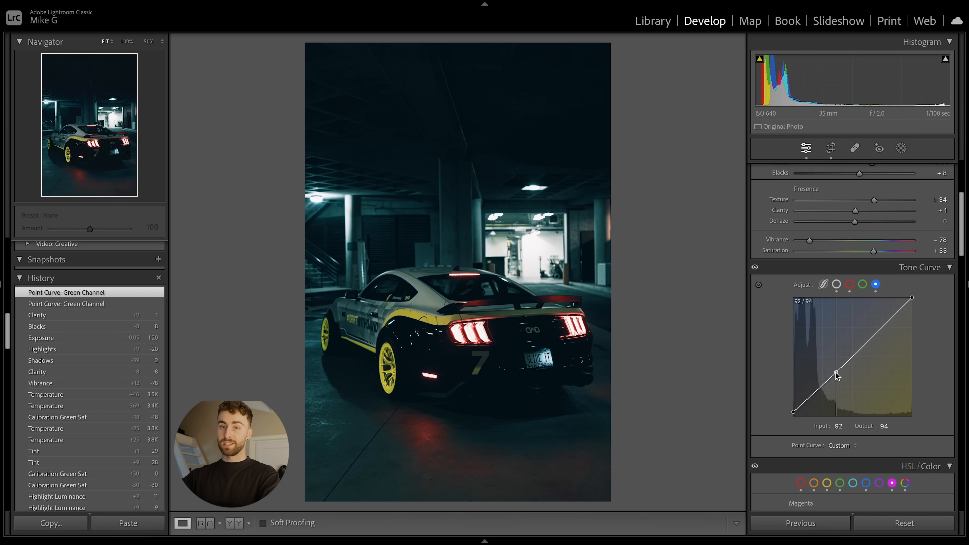
left_click_drag(835, 373, 833, 373)
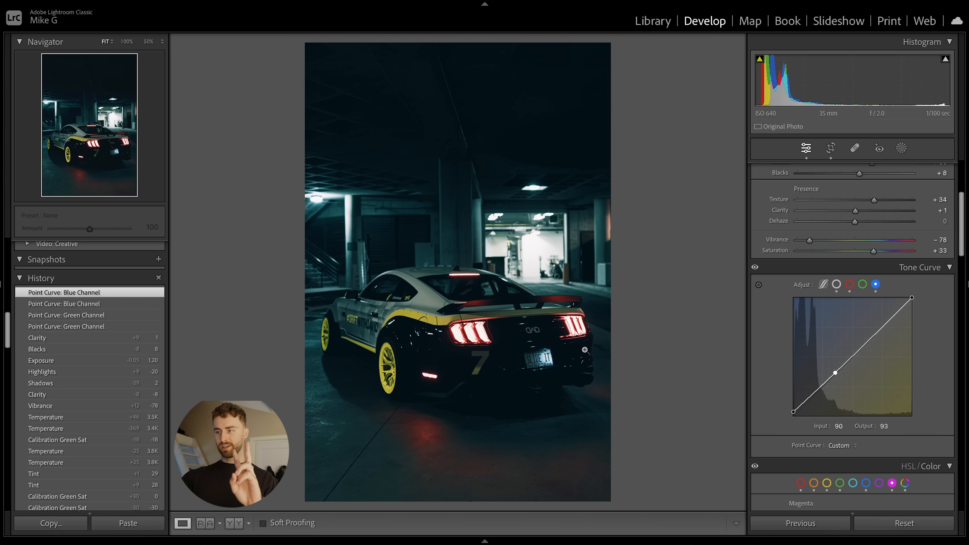
- Add a wide radial gradient mask centred on the car and invert it to affect the surroundings
key("shift+m")
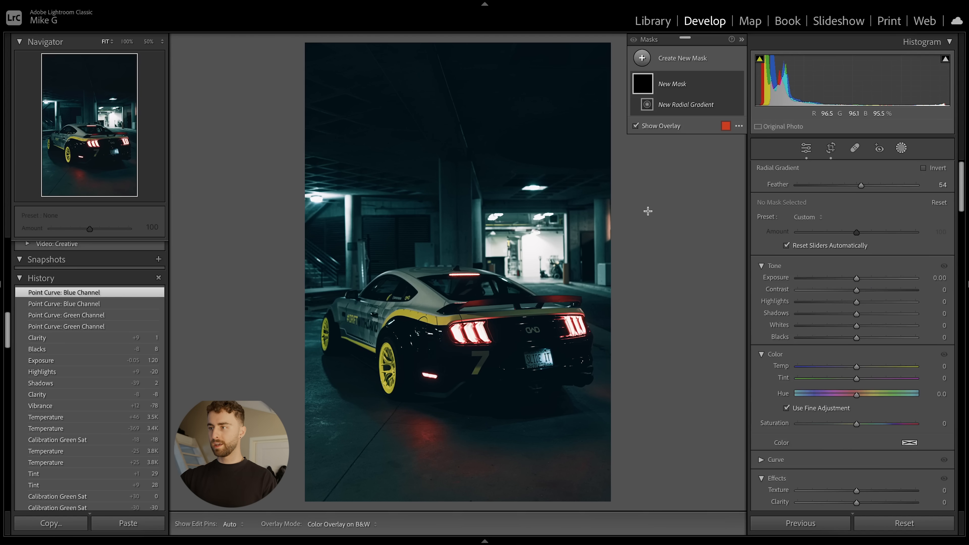
left_click_drag(465, 341, 685, 471)
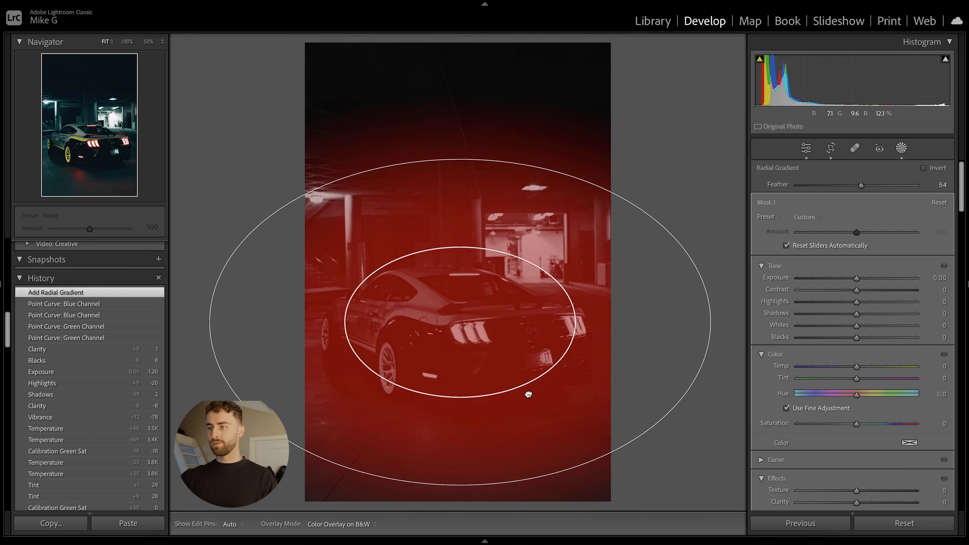
left_click(924, 169)
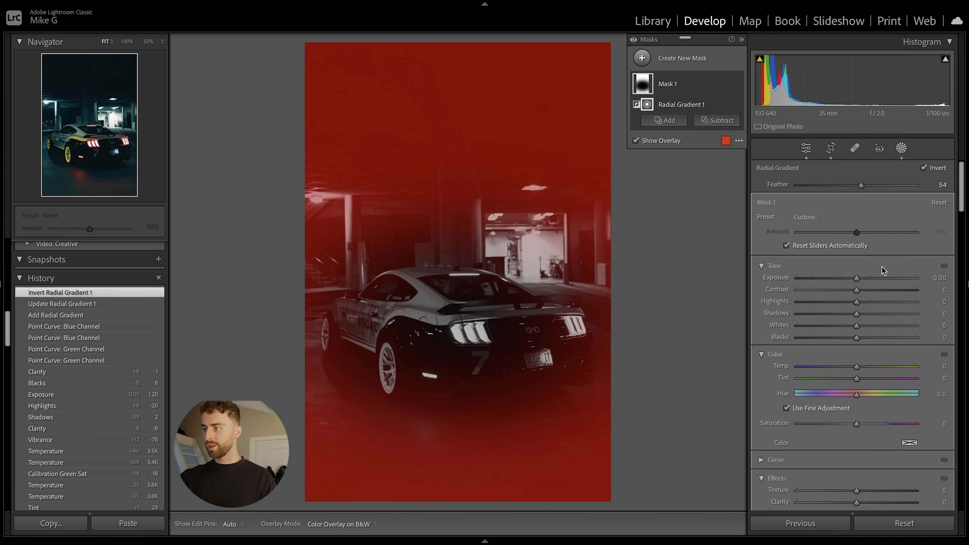
- Darken the area around the car by setting the mask's exposure to -0.45, and set its clarity to 29
left_click_drag(857, 277, 854, 278)
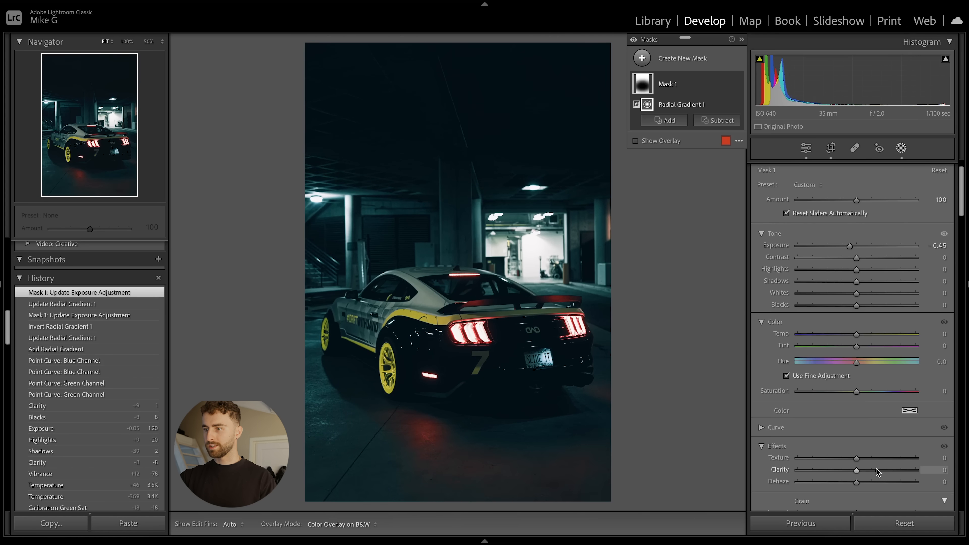
left_click_drag(876, 472, 873, 475)
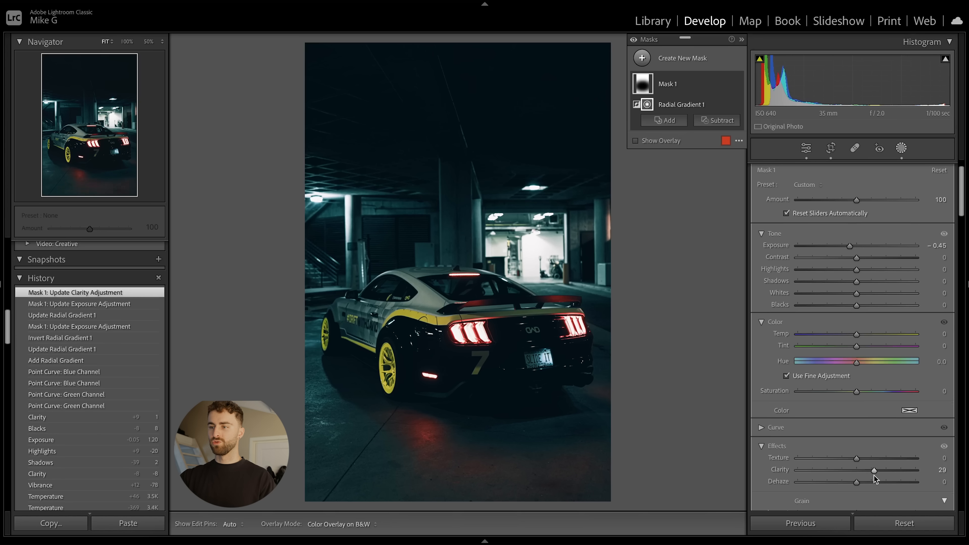
- Create a brush mask with feather 47 and paint it over the car's two rear tail lights
key("k")
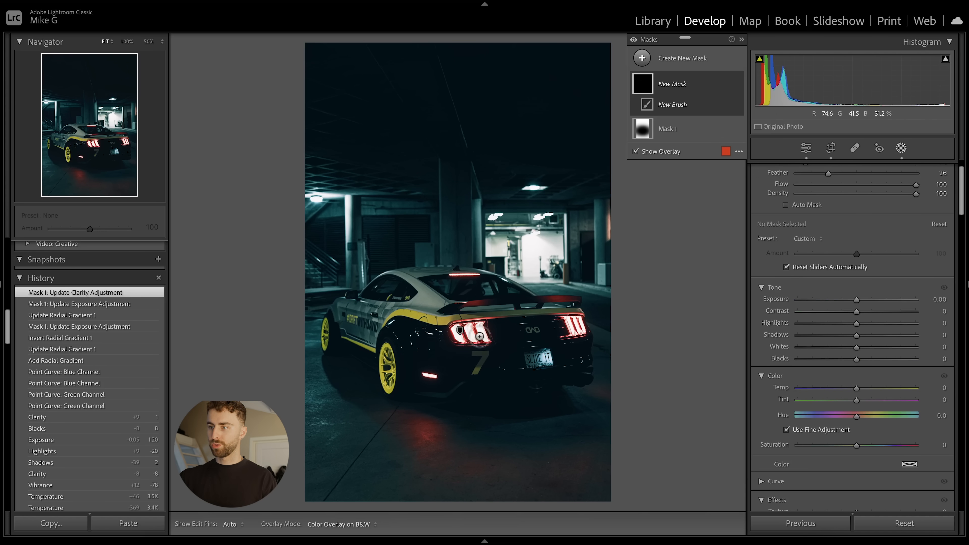
key("z")
left_click(854, 174)
scroll(463, 355, "up", 4)
mouse_move(463, 356)
left_mouse_down()
mouse_move(484, 338)
mouse_move(446, 347)
mouse_move(483, 345)
mouse_move(518, 390)
left_mouse_up()
mouse_move(489, 348)
left_mouse_down()
mouse_move(470, 374)
mouse_move(389, 382)
mouse_move(449, 378)
left_mouse_up()
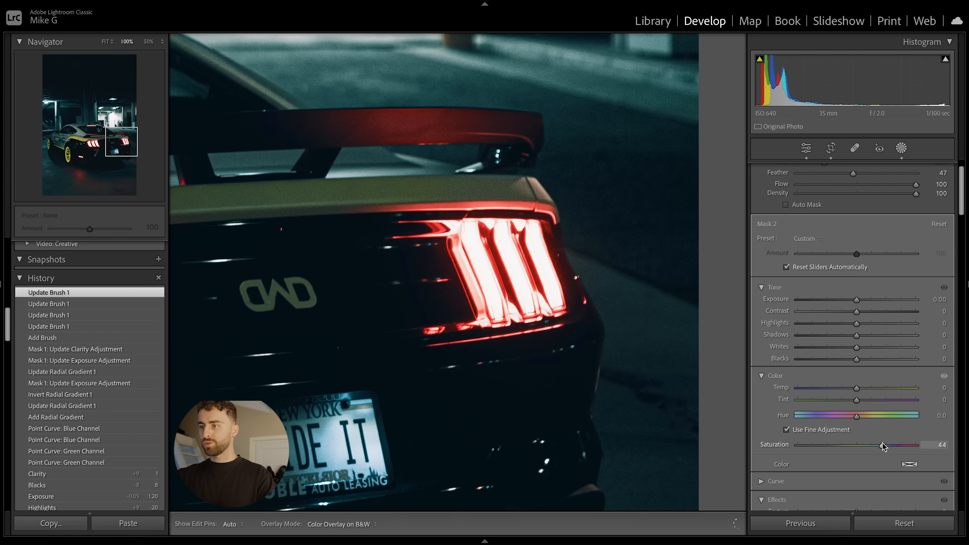
- Intensify the tail-light mask by setting saturation to 47, tint to 4, temperature to 1 and highlights to -18
left_click_drag(883, 445, 880, 446)
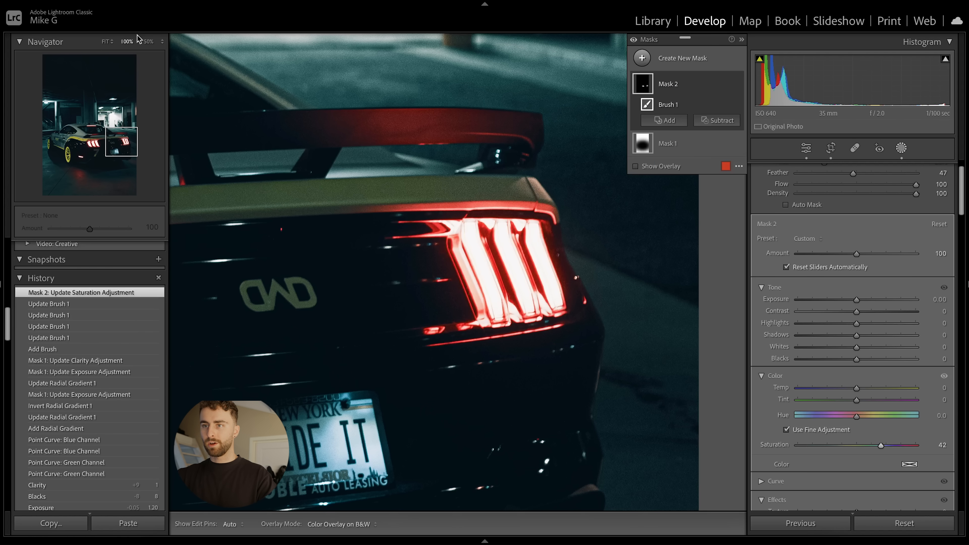
left_click(106, 42)
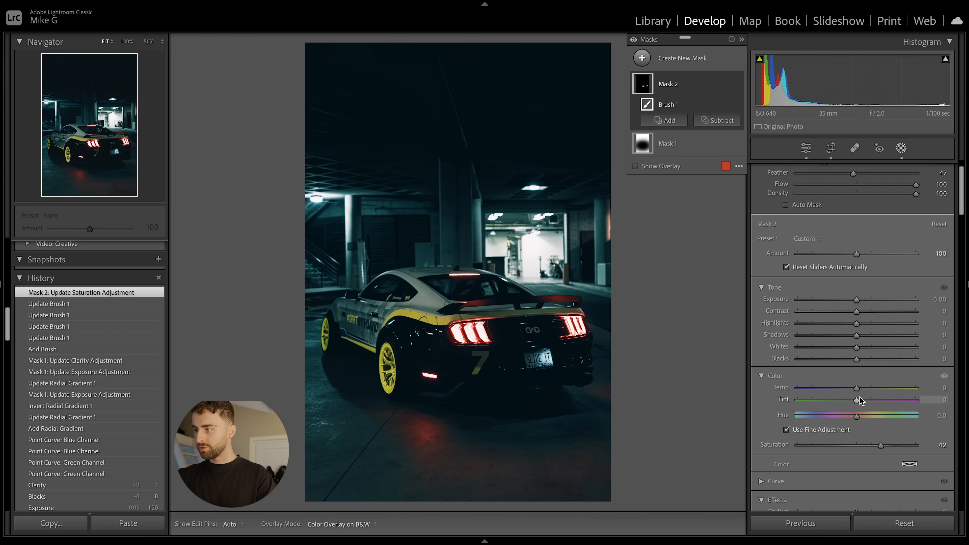
left_click_drag(857, 400, 864, 400)
left_click_drag(850, 395, 880, 398)
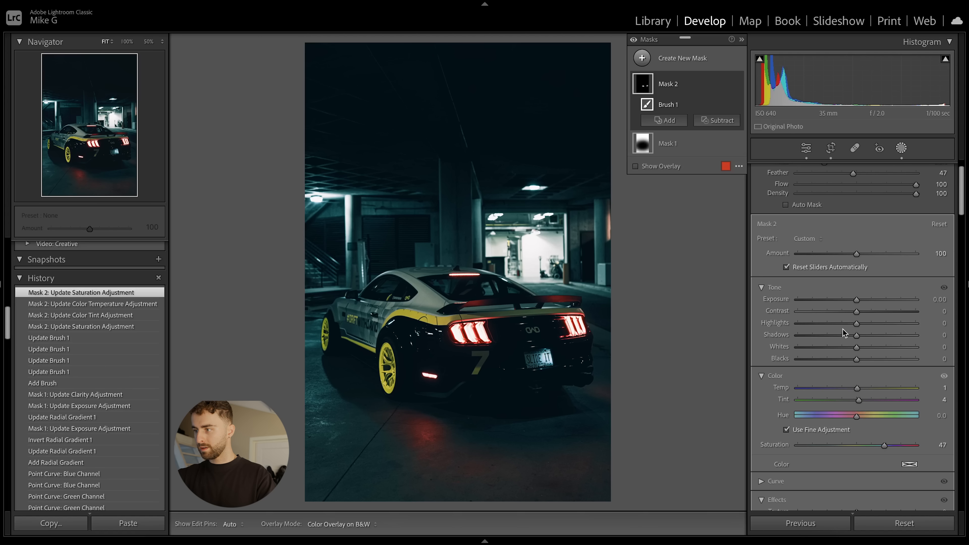
left_click_drag(845, 325, 844, 325)
- Extend the tail-light brush mask over the high brake light above the rear window, and finish masking
left_click(116, 147)
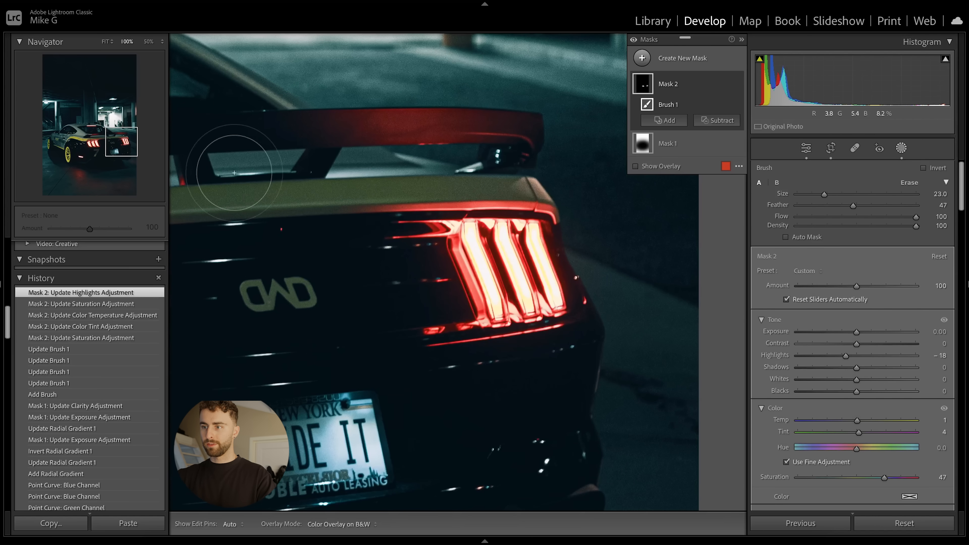
left_click_drag(114, 151, 91, 130)
scroll(415, 242, "down", 5)
left_click_drag(389, 205, 545, 207)
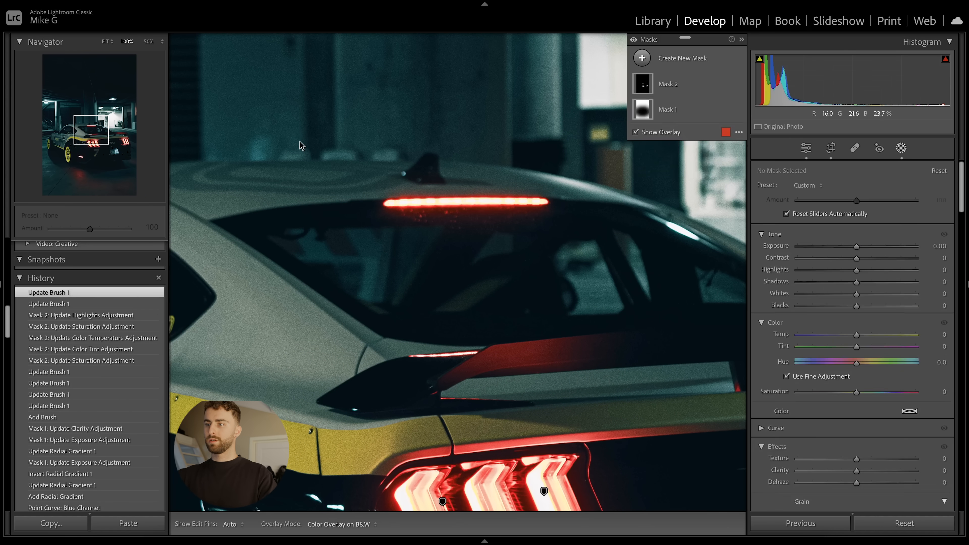
key("shift+w")
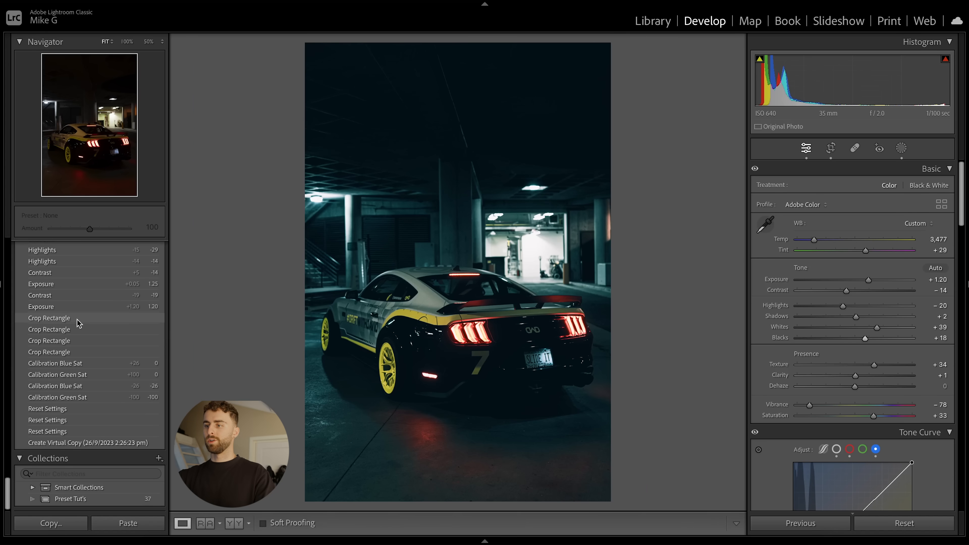
- Compare the unedited cropped photo with the finished edit by switching between the last crop state and the newest blacks adjustment in the history
left_click(78, 320)
scroll(78, 322, "up", 15)
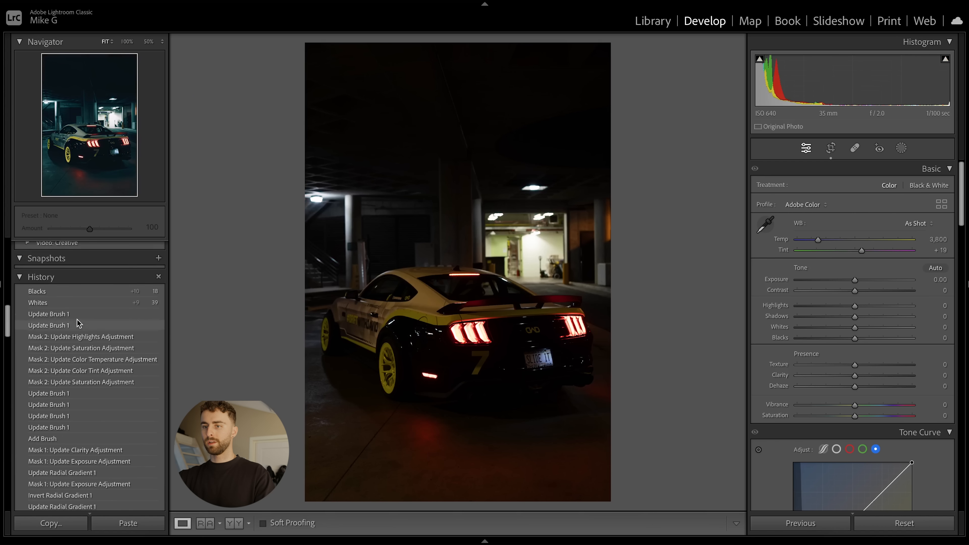
left_click(77, 329)
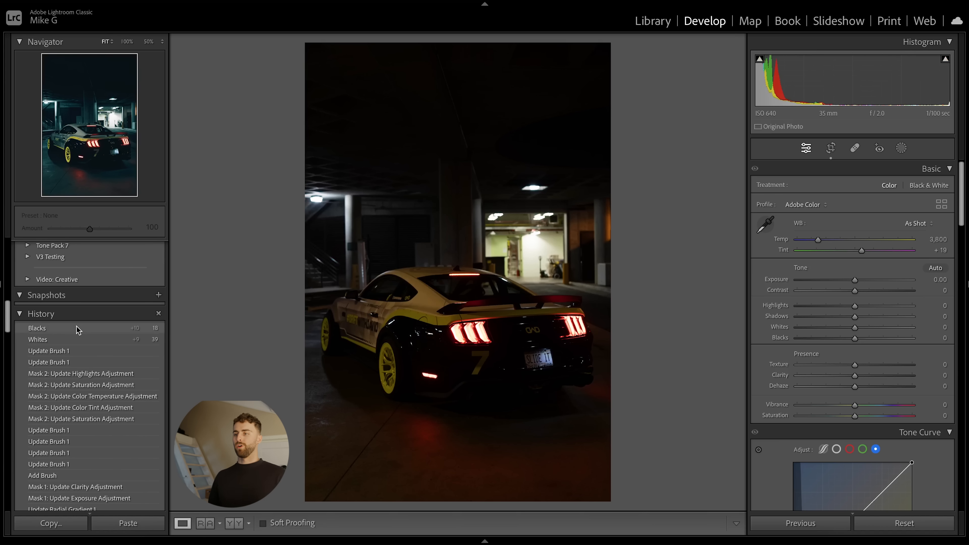
left_click(76, 328)
key("ctrl+z")
left_click(76, 328)
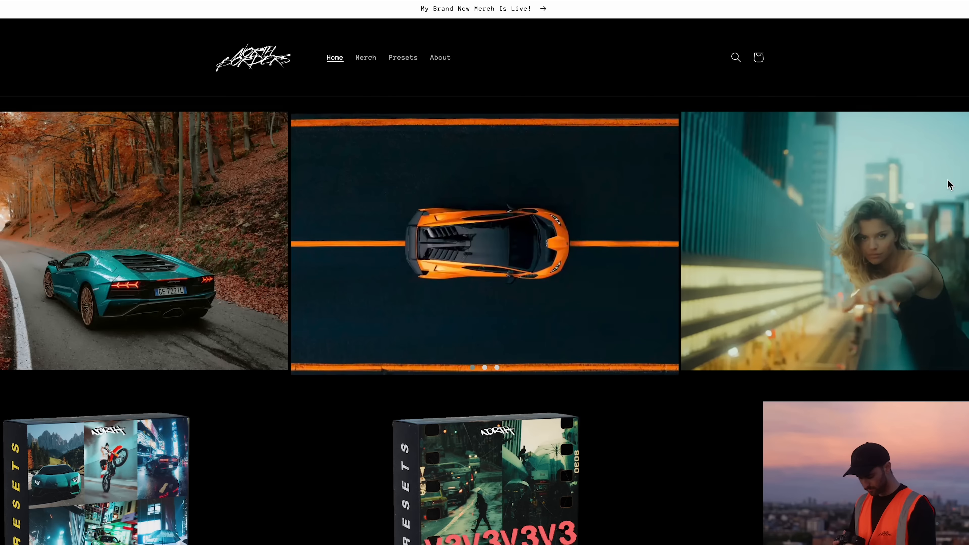
- Switch to the Northborders web store, view the V3 Presets product page and browse the other products in the listing
scroll(948, 186, "down", 10)
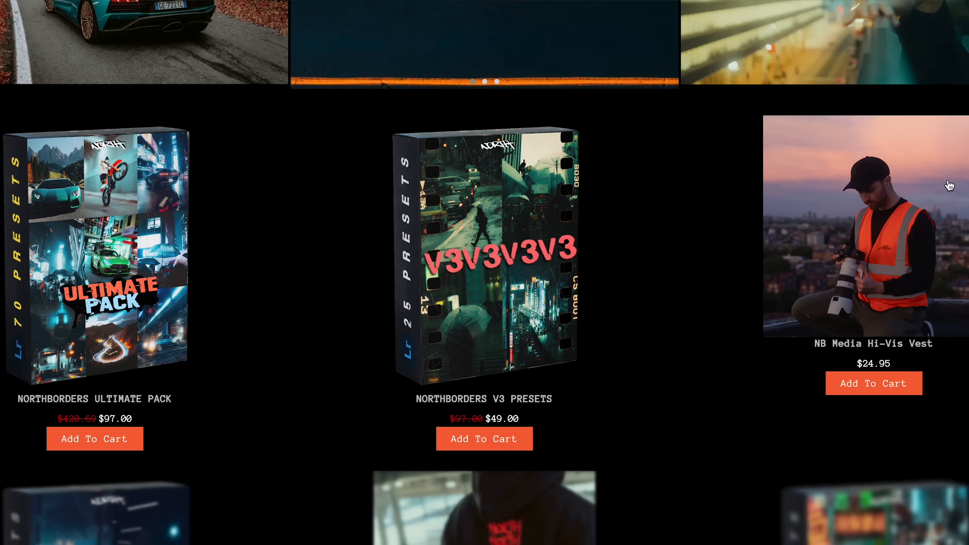
left_click(462, 300)
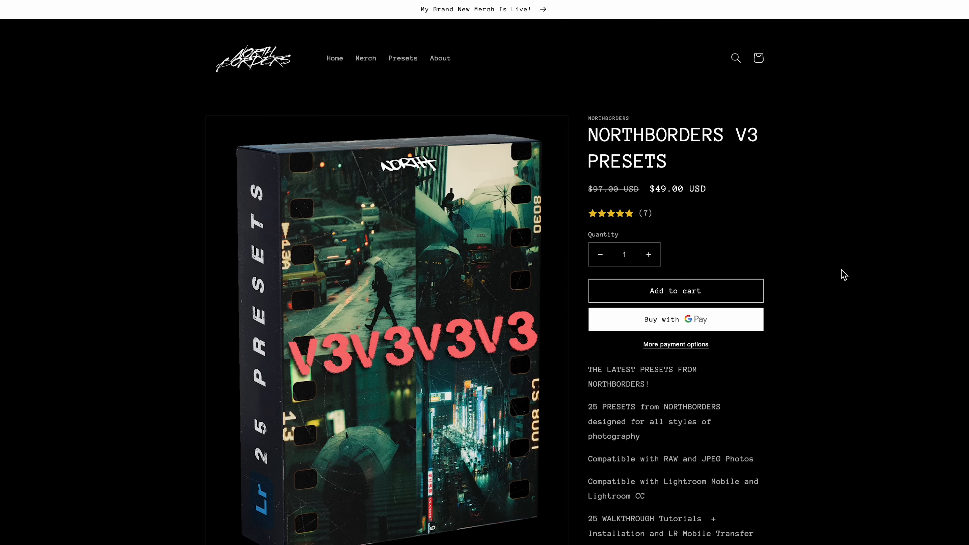
scroll(844, 275, "down", 1)
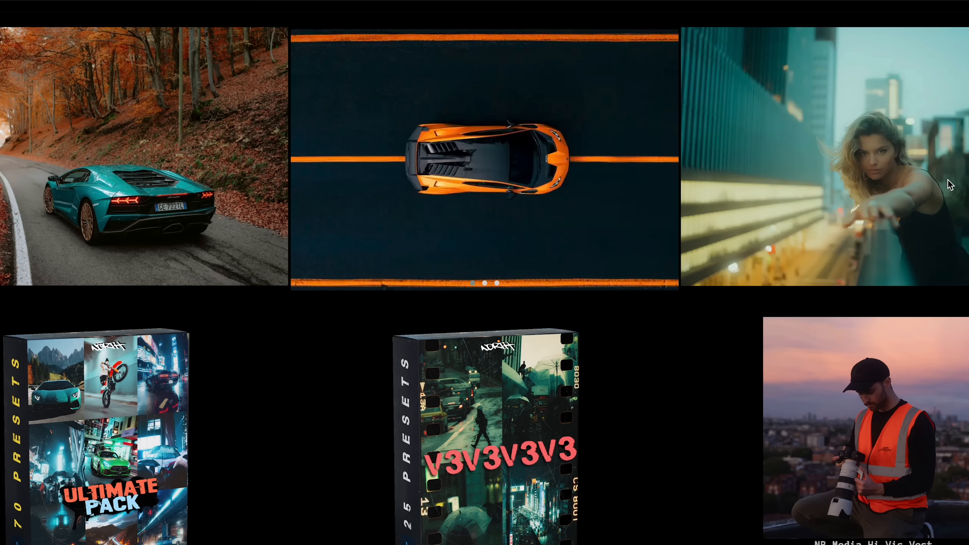
scroll(950, 186, "down", 10)
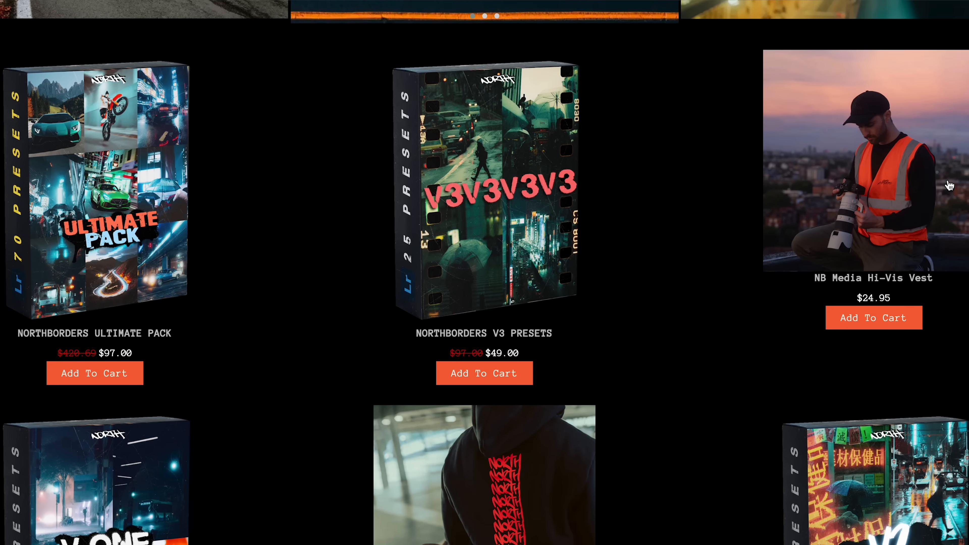
scroll(950, 186, "down", 3)
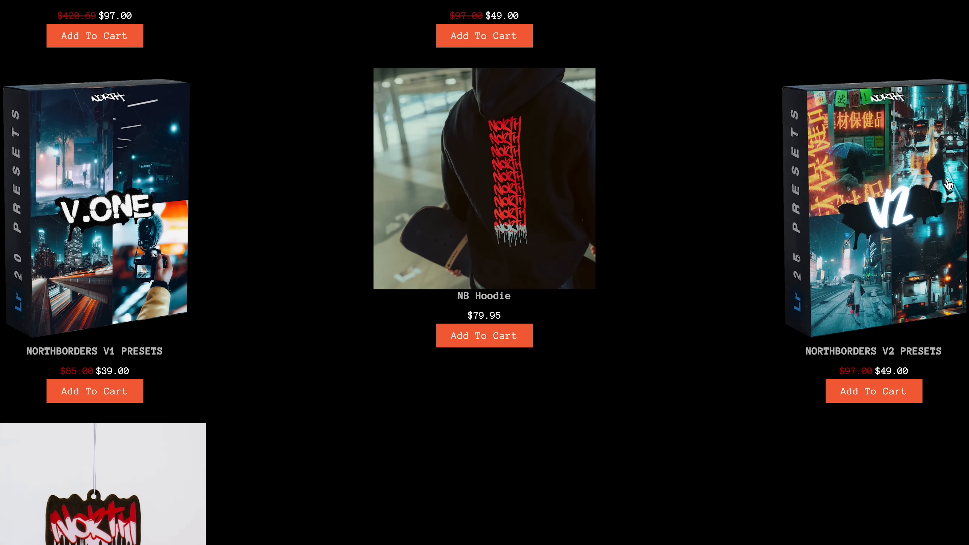
scroll(949, 185, "up", 7)
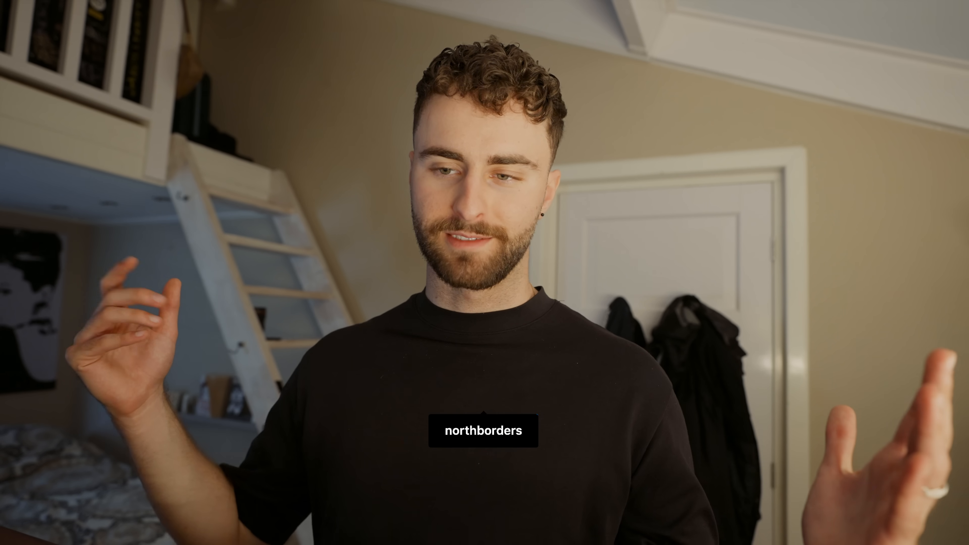